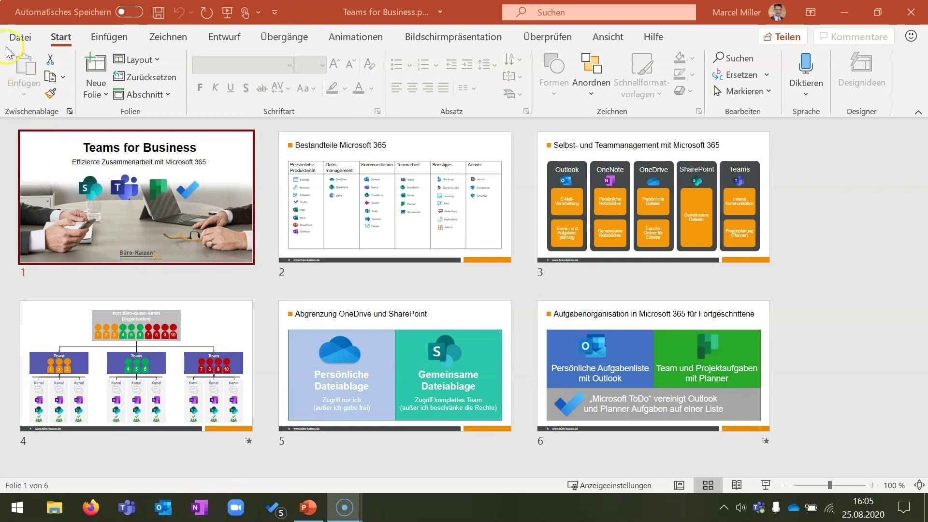
# Bring up the Video erstellen export settings with Full HD (1080p) quality kept.
pyautogui.click(23, 39)
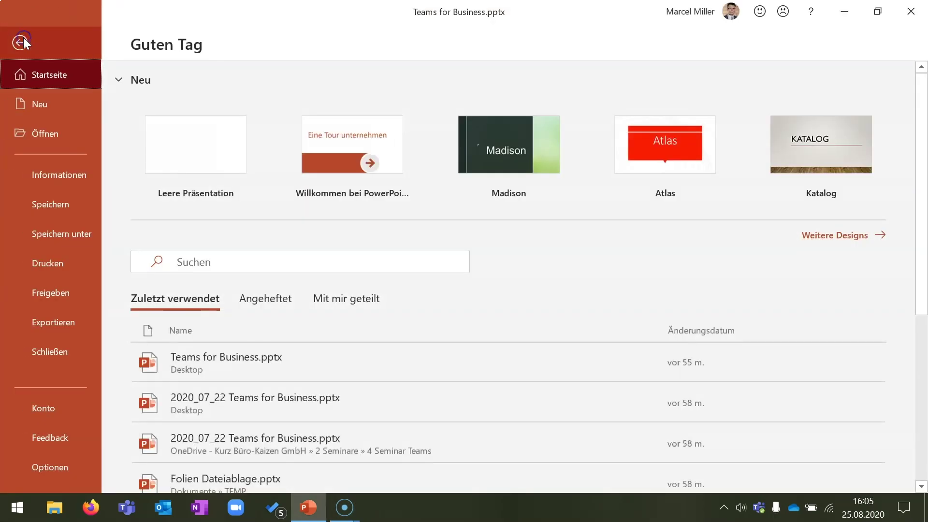
pyautogui.click(53, 322)
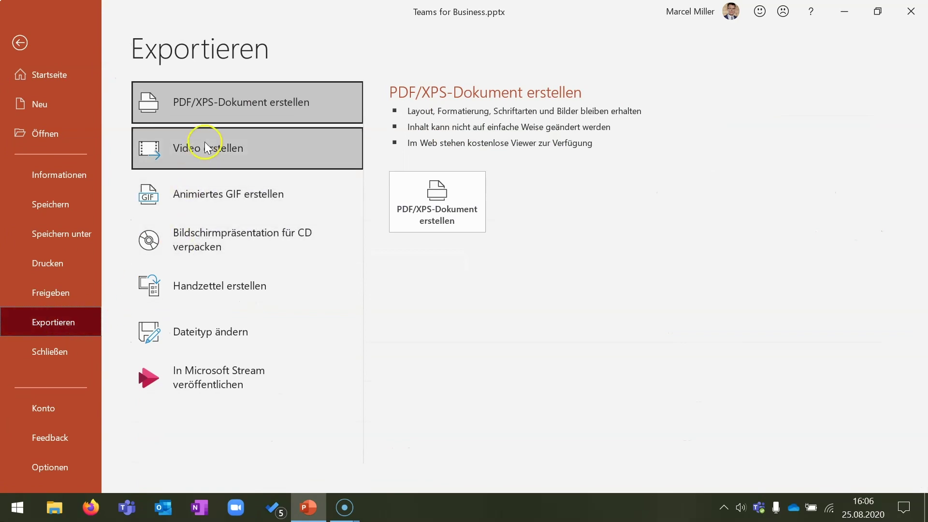
pyautogui.click(210, 153)
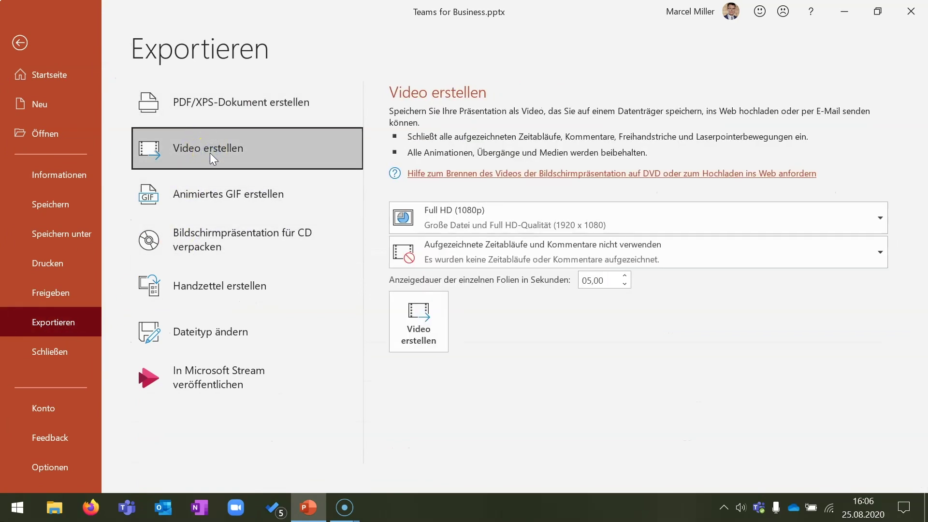
pyautogui.click(510, 209)
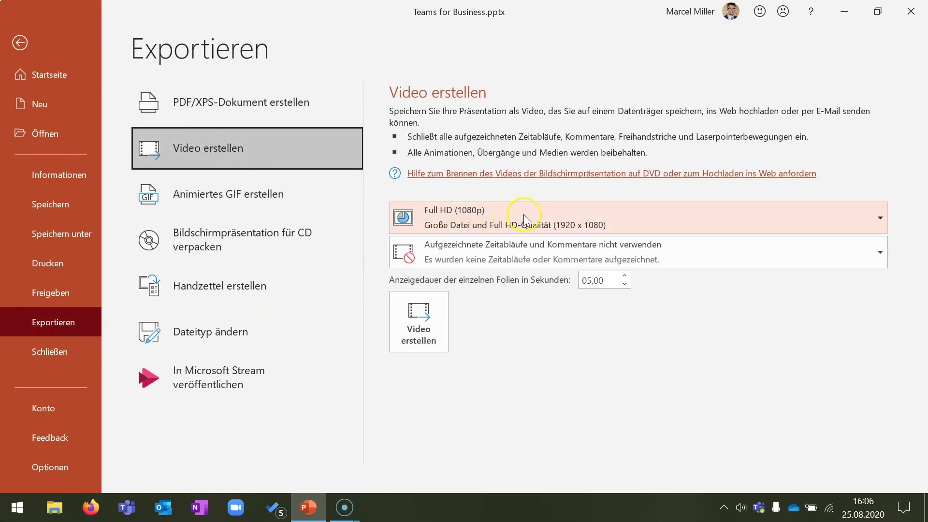
pyautogui.click(523, 215)
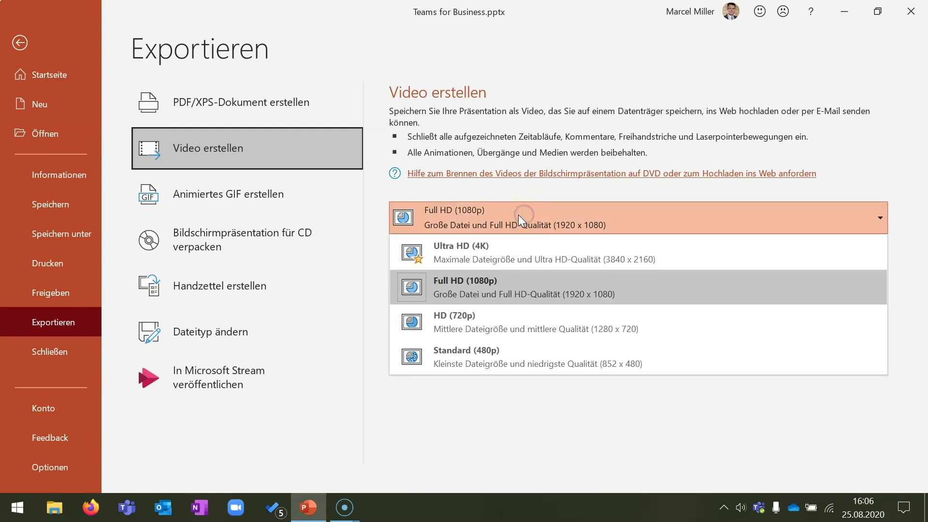
pyautogui.click(450, 290)
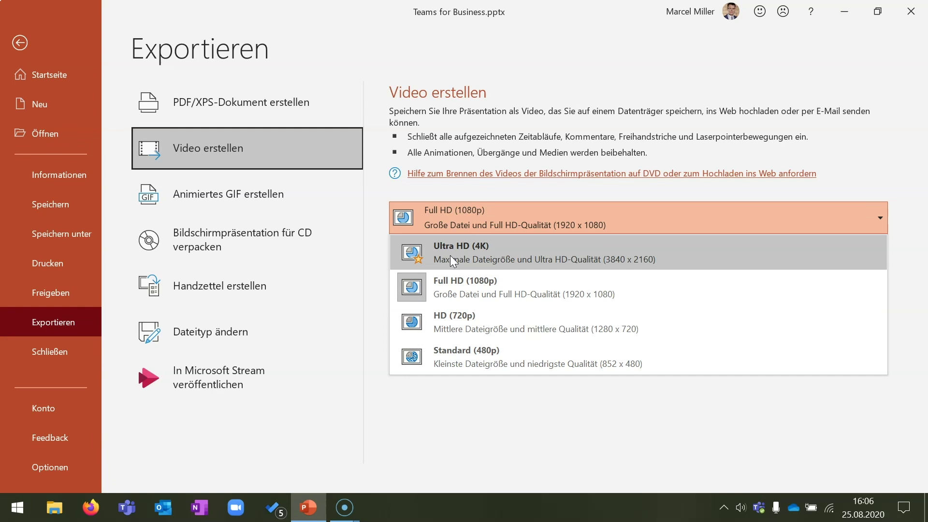
pyautogui.click(507, 286)
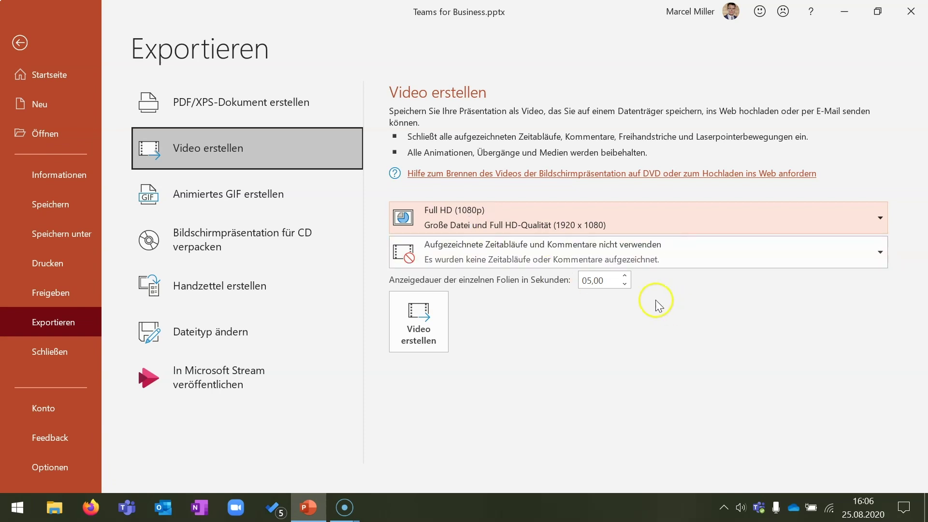
pyautogui.click(613, 280)
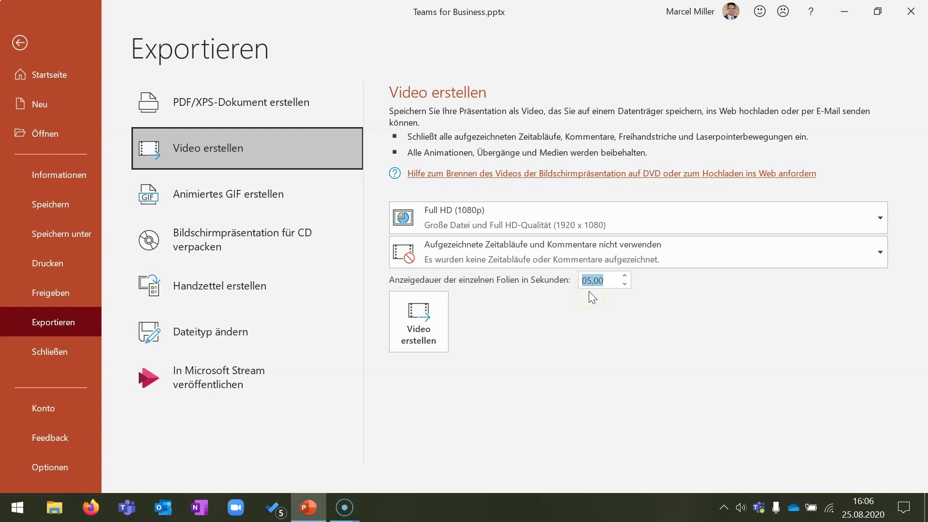
pyautogui.click(624, 276)
pyautogui.click(625, 275)
pyautogui.click(624, 284)
pyautogui.click(625, 276)
pyautogui.click(609, 280)
# Start Video erstellen, confirm MPEG4-Video as file type, then cancel saving and return to Datei.
pyautogui.click(417, 319)
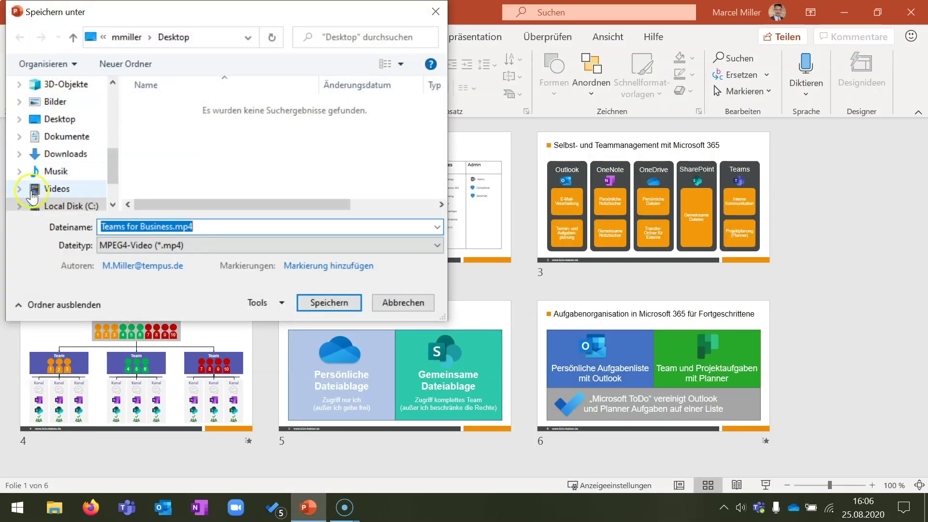
pyautogui.click(206, 246)
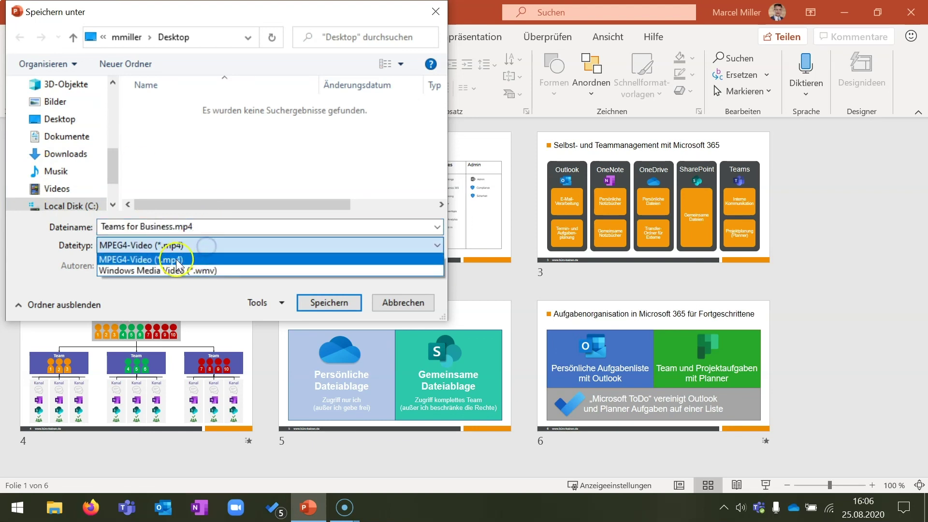
pyautogui.click(217, 294)
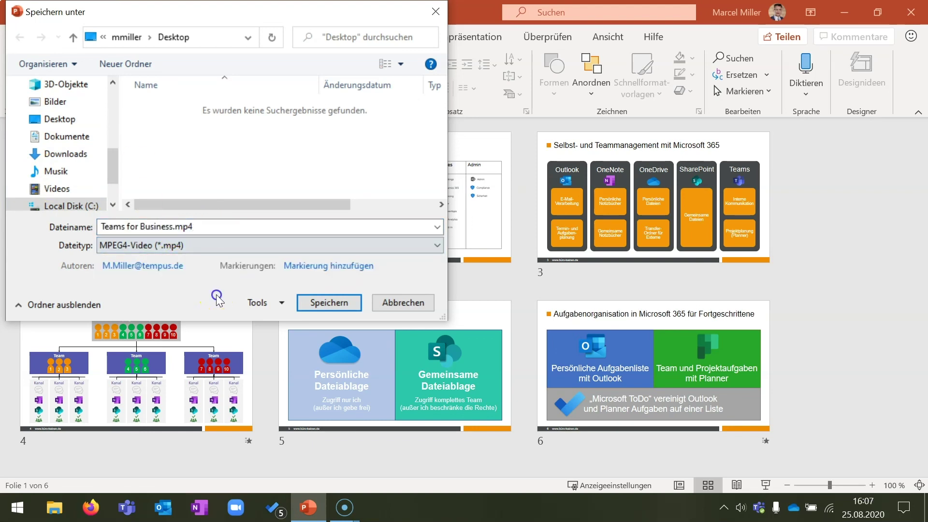
pyautogui.click(331, 306)
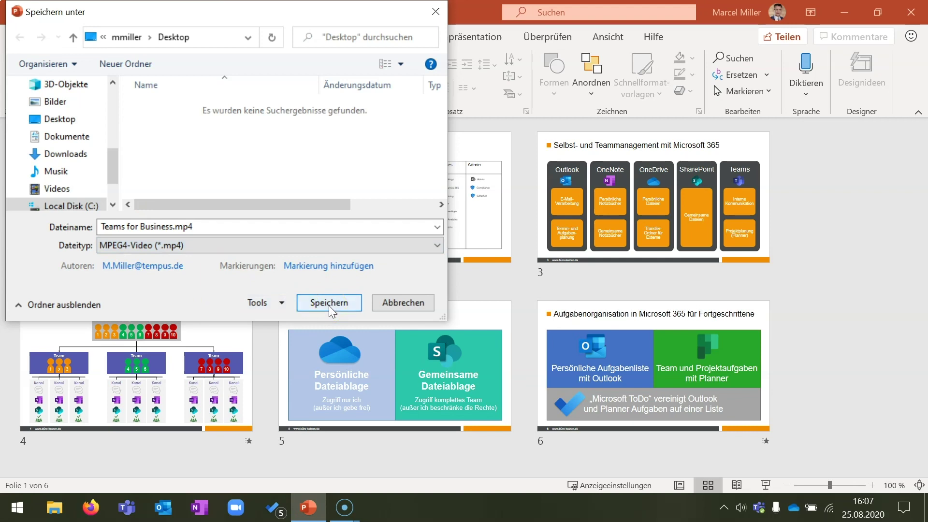
pyautogui.click(433, 312)
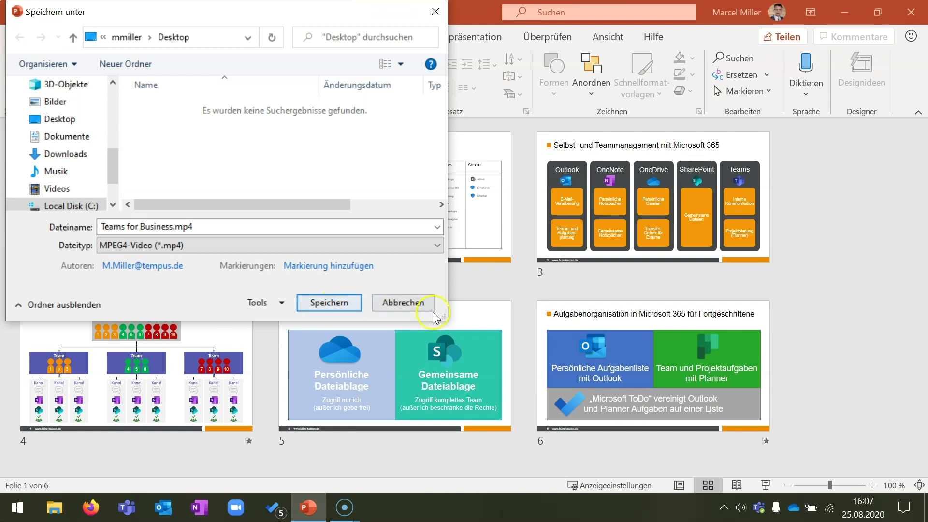
pyautogui.click(18, 34)
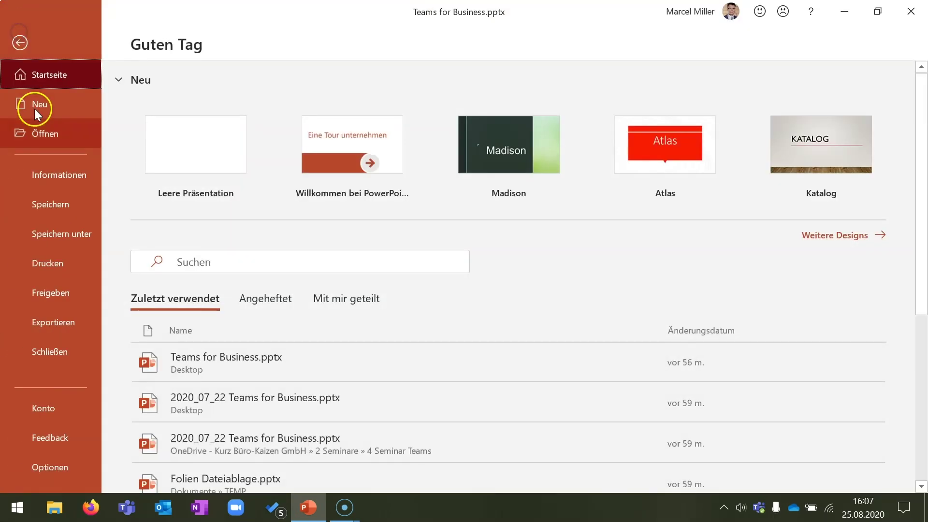
# Return to Exportieren > Video erstellen and show the 'Aufgezeichnete Zeitabläufe und Kommentare' options.
pyautogui.click(48, 321)
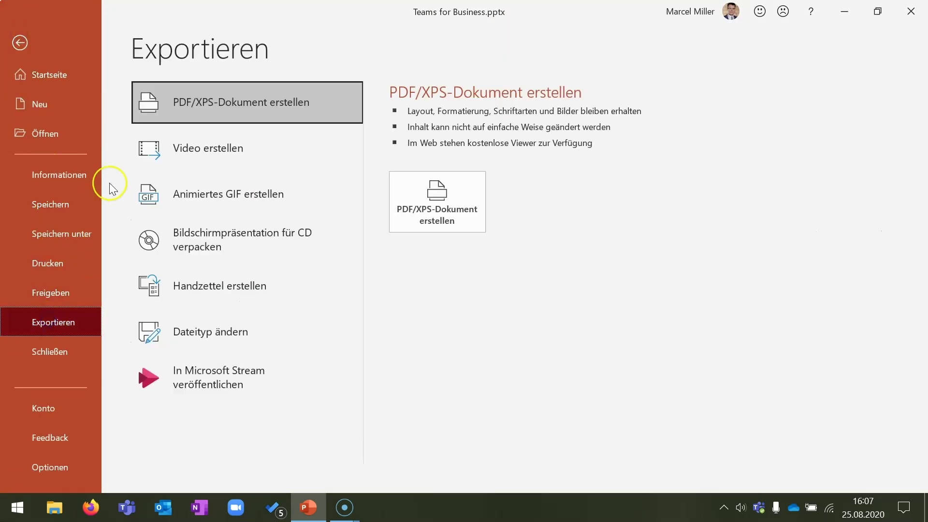
pyautogui.click(170, 135)
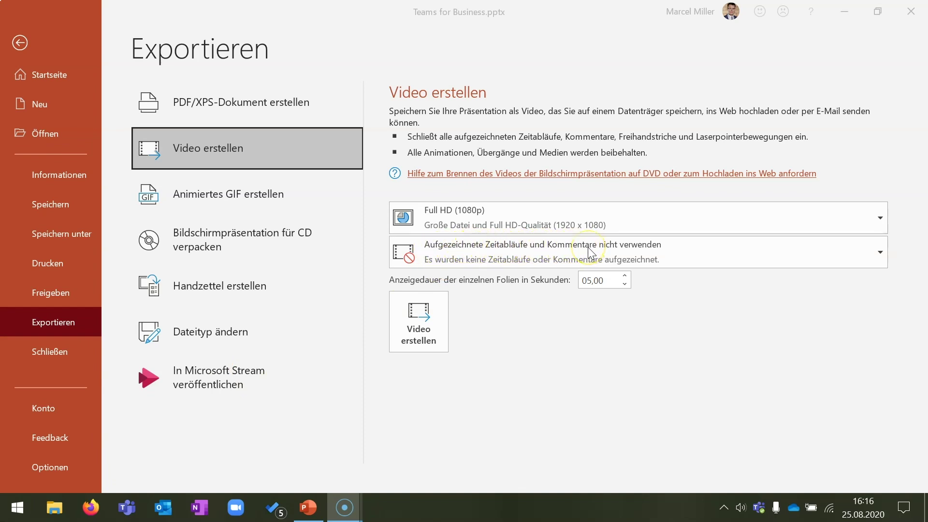
pyautogui.click(543, 257)
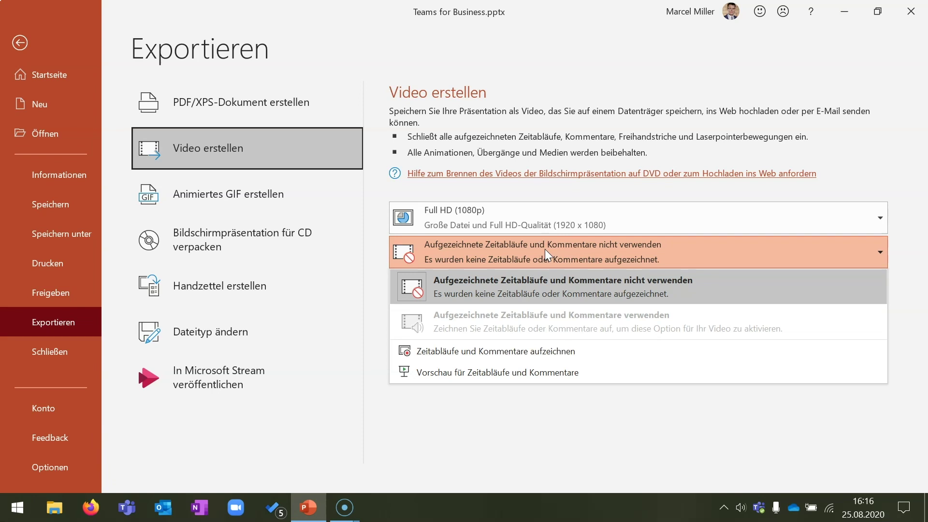
# Choose 'Zeitabläufe und Kommentare aufzeichnen' and start recording from slide 1 with webcam.
pyautogui.click(481, 352)
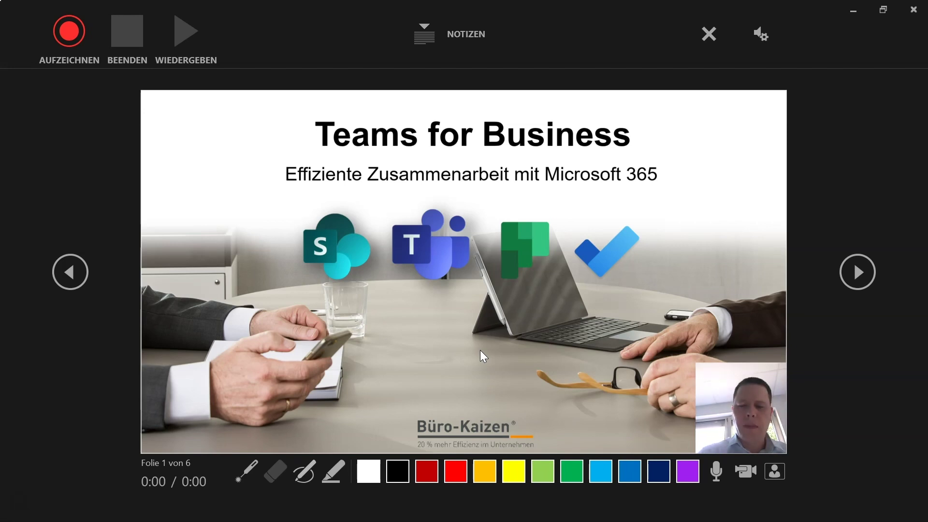
pyautogui.click(296, 240)
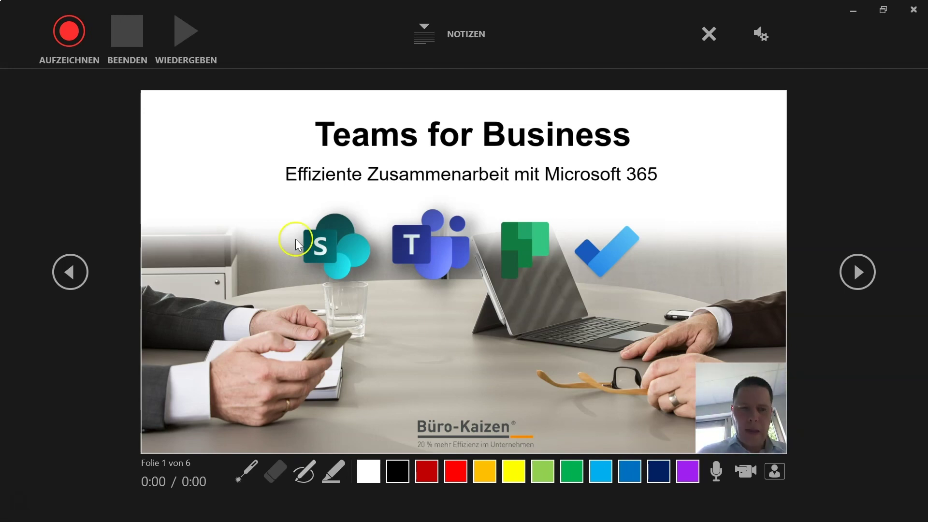
pyautogui.click(70, 33)
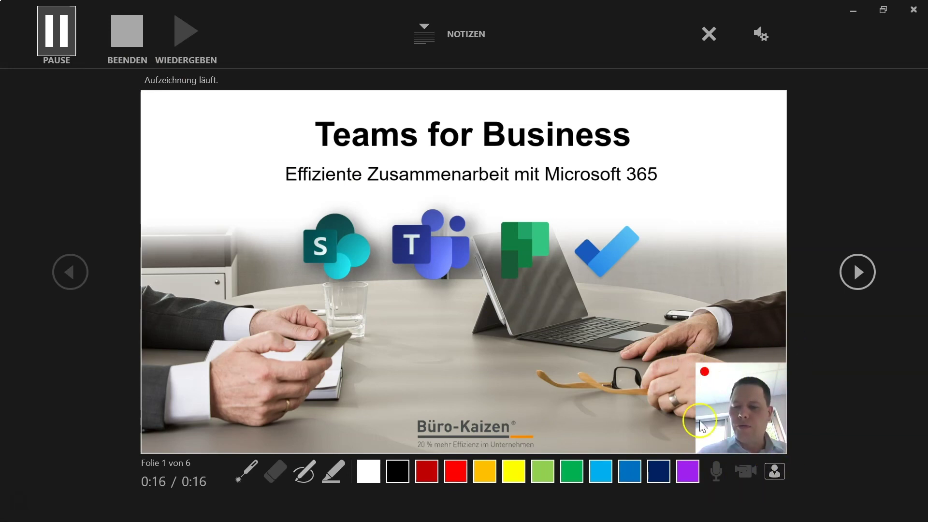
# Toggle the webcam preview off and on, then advance to the Selbst- und Teammanagement slide.
pyautogui.click(774, 473)
pyautogui.click(775, 476)
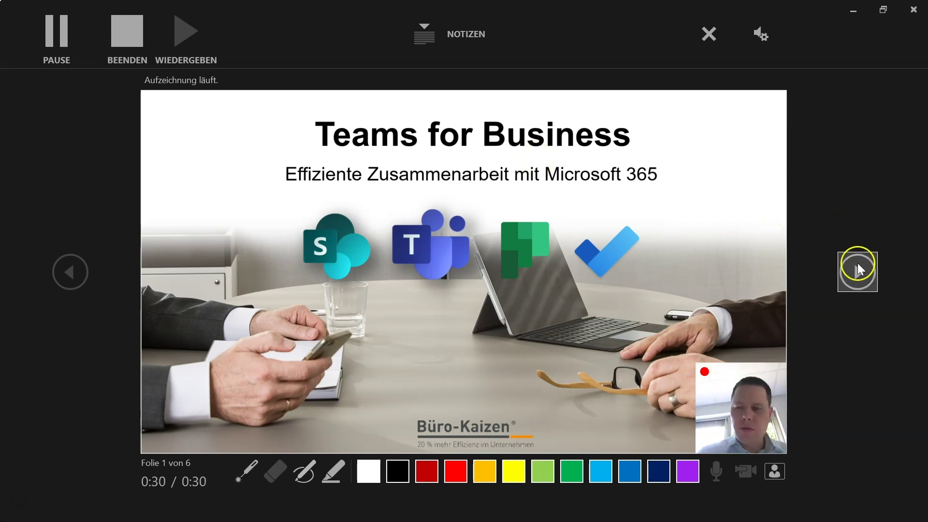
pyautogui.click(860, 266)
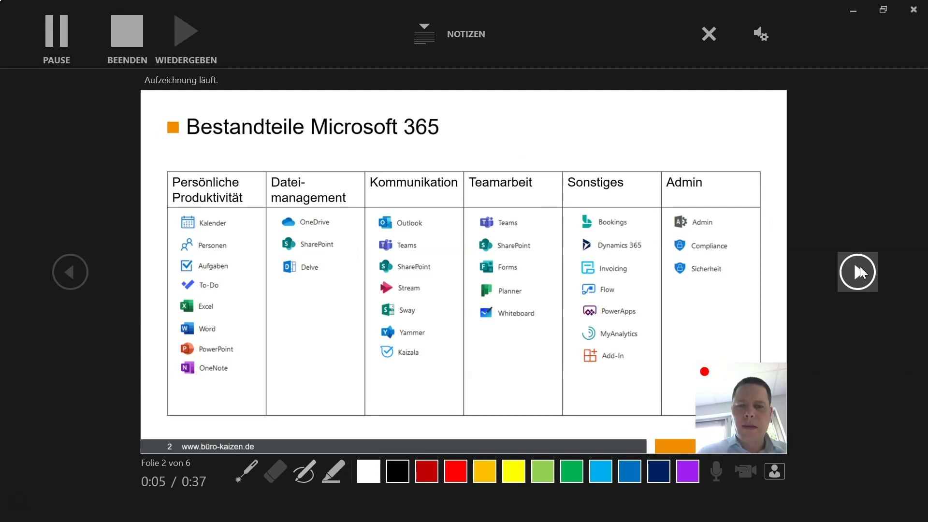
pyautogui.click(859, 271)
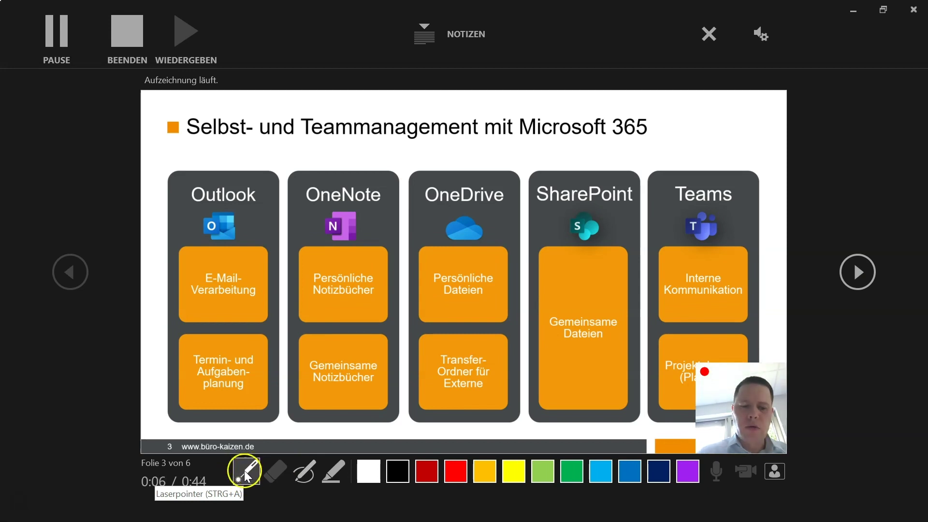
# Underline 'Microsoft 365' in green ink, highlight the title in yellow, then go to the org chart slide.
pyautogui.click(246, 473)
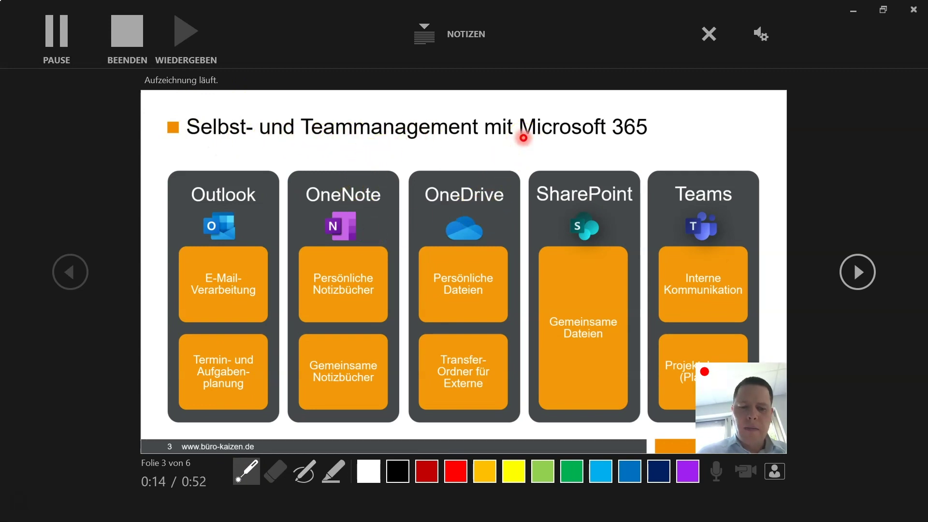
pyautogui.click(304, 471)
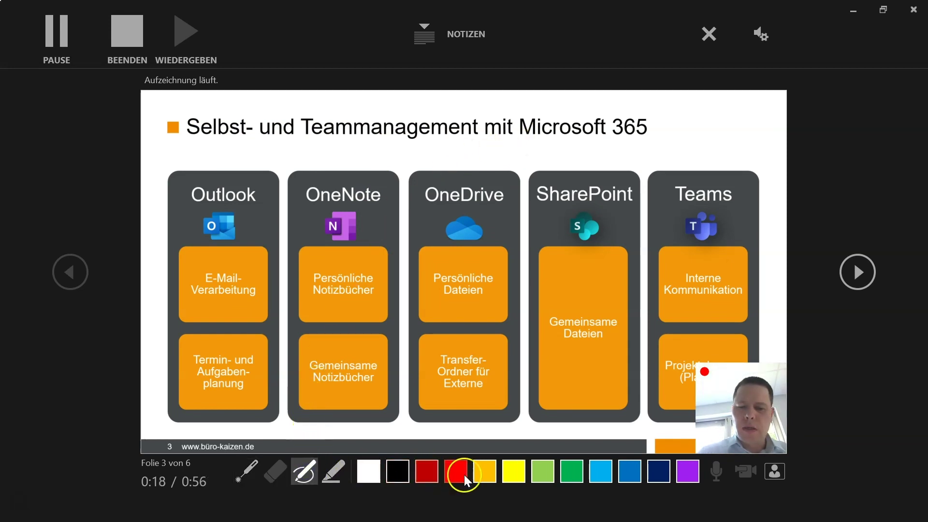
pyautogui.click(569, 476)
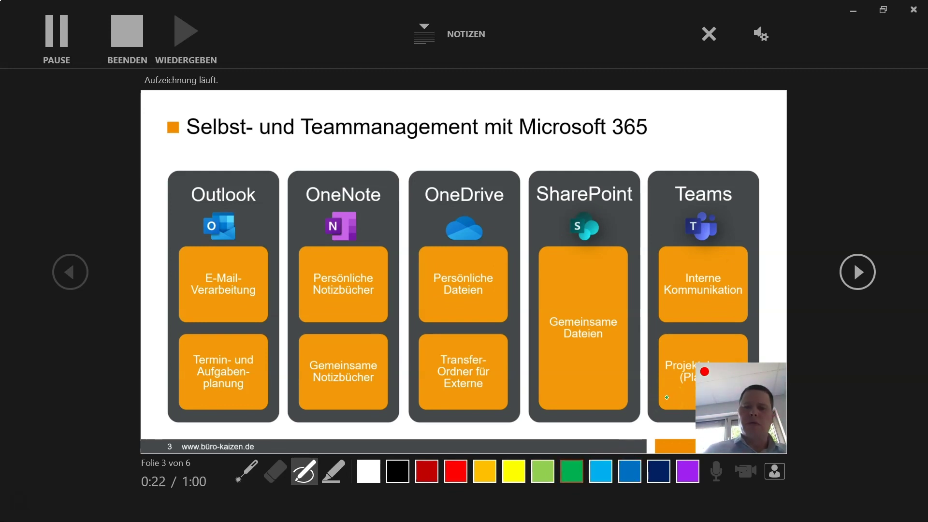
pyautogui.moveTo(517, 149); pyautogui.dragTo(640, 150)
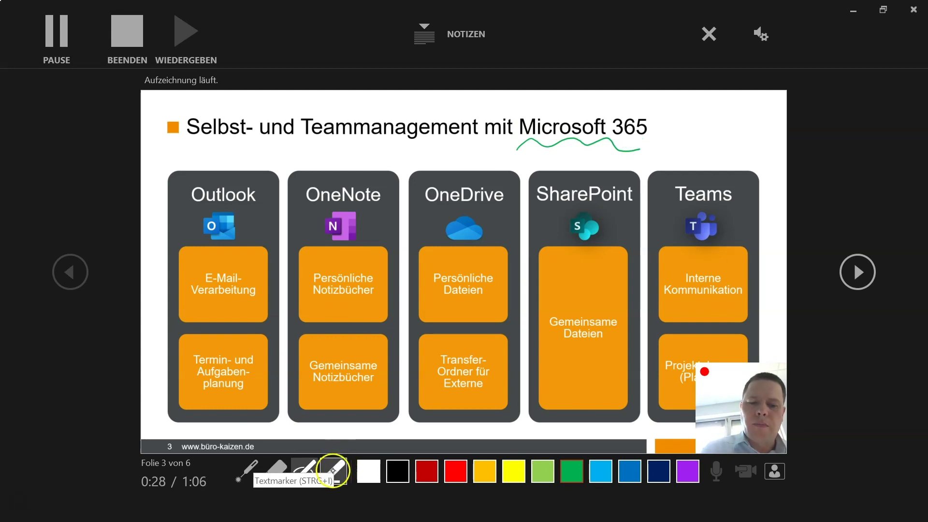
pyautogui.click(332, 470)
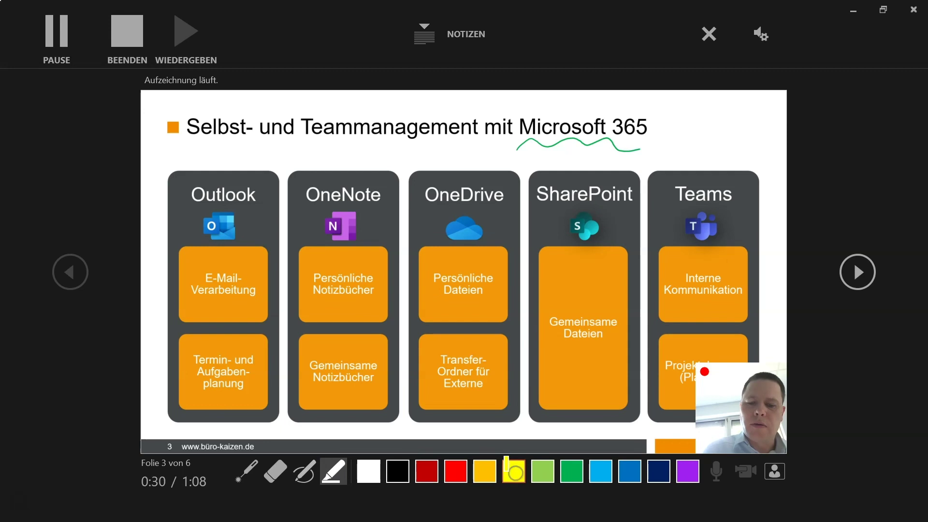
pyautogui.moveTo(188, 127); pyautogui.dragTo(648, 126)
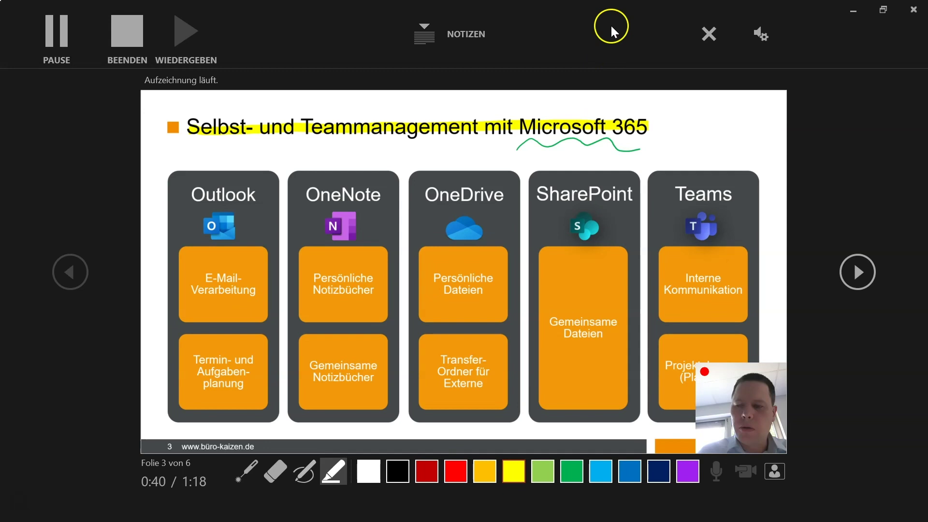
pyautogui.click(856, 274)
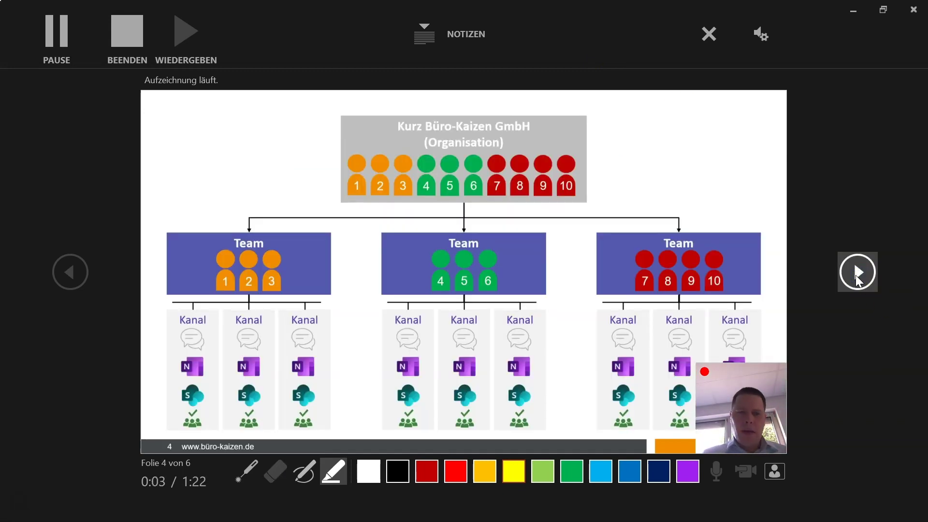
# Stop the recording, dismiss the delete-recording menu, and advance to slide 5.
pyautogui.click(128, 35)
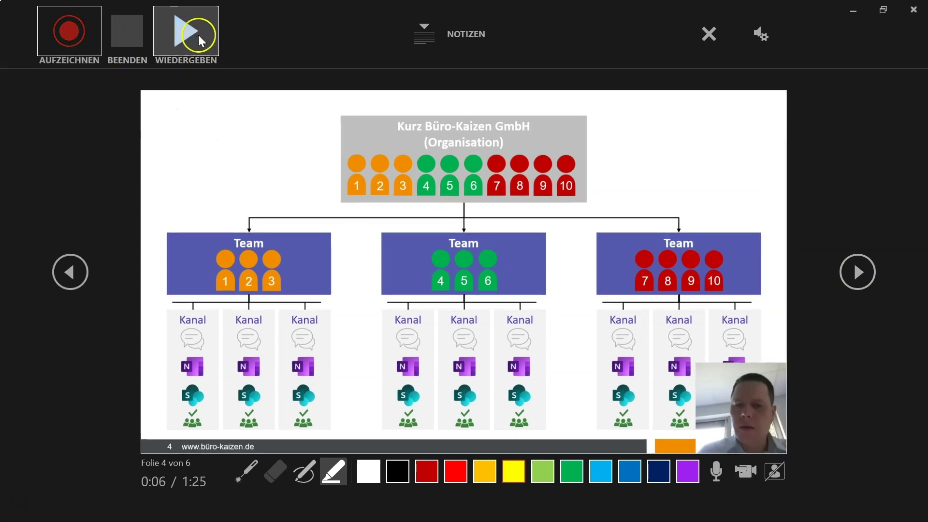
pyautogui.click(709, 34)
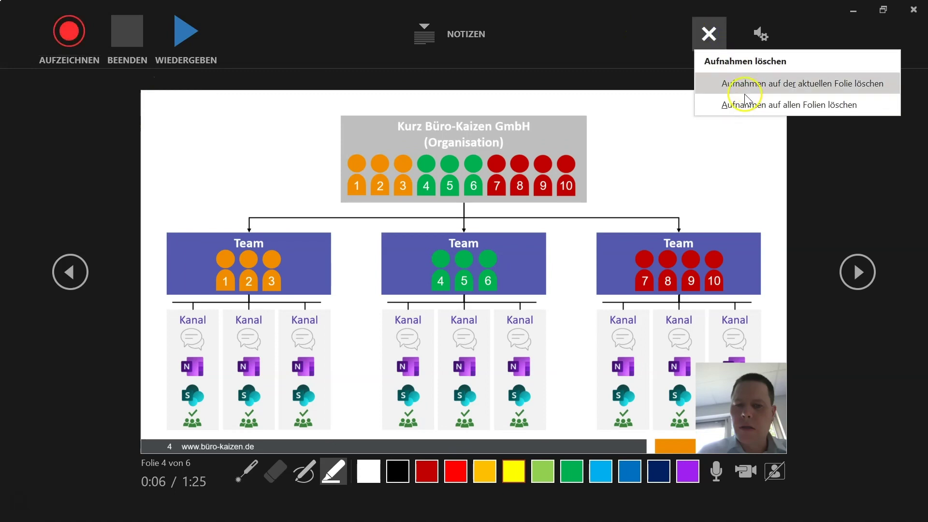
pyautogui.click(725, 106)
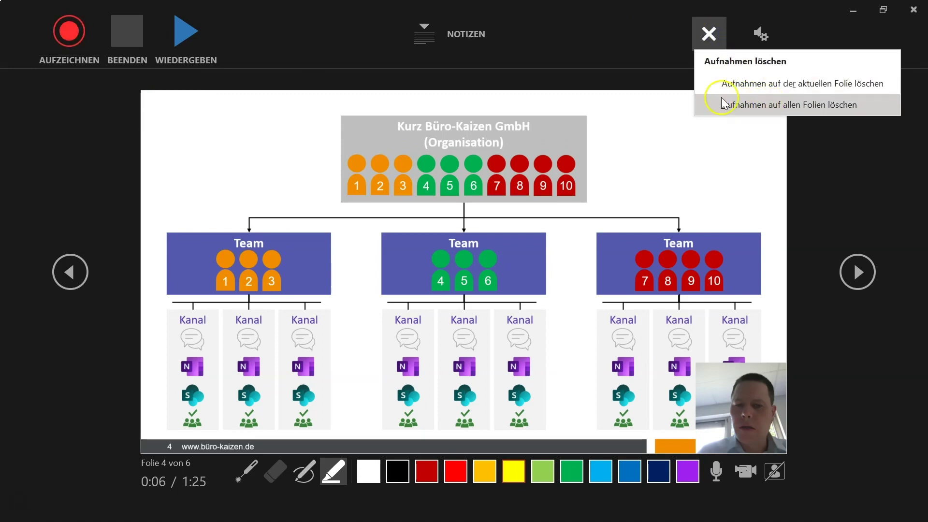
pyautogui.click(854, 272)
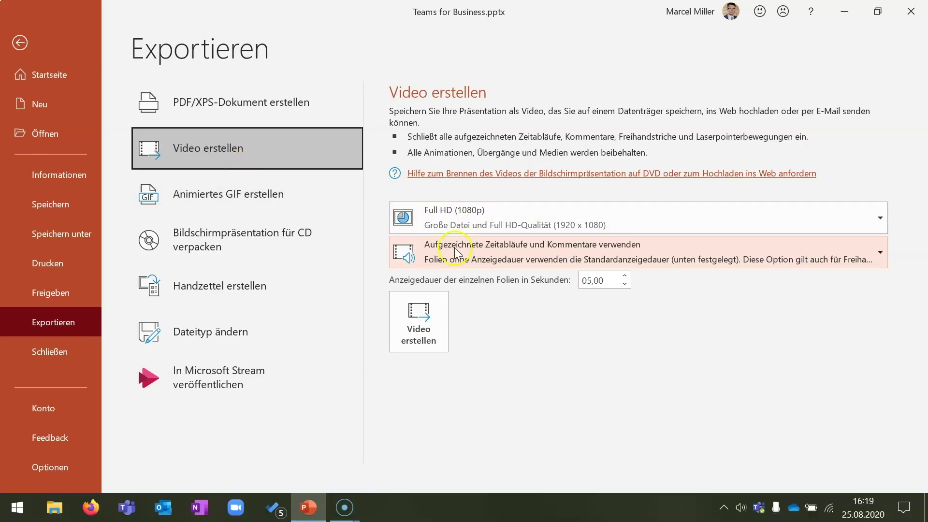
# Set the export to 'Aufgezeichnete Zeitabläufe und Kommentare verwenden' and start Video erstellen.
pyautogui.click(495, 248)
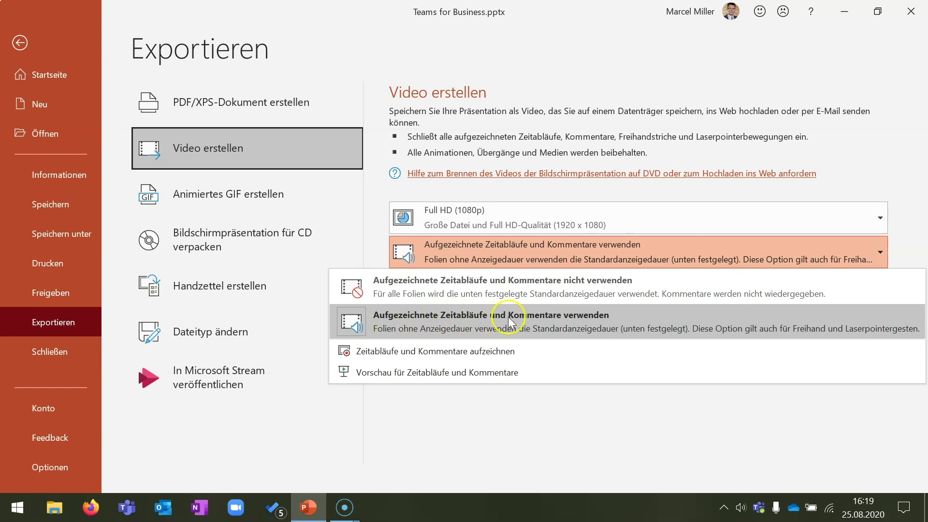
pyautogui.click(543, 322)
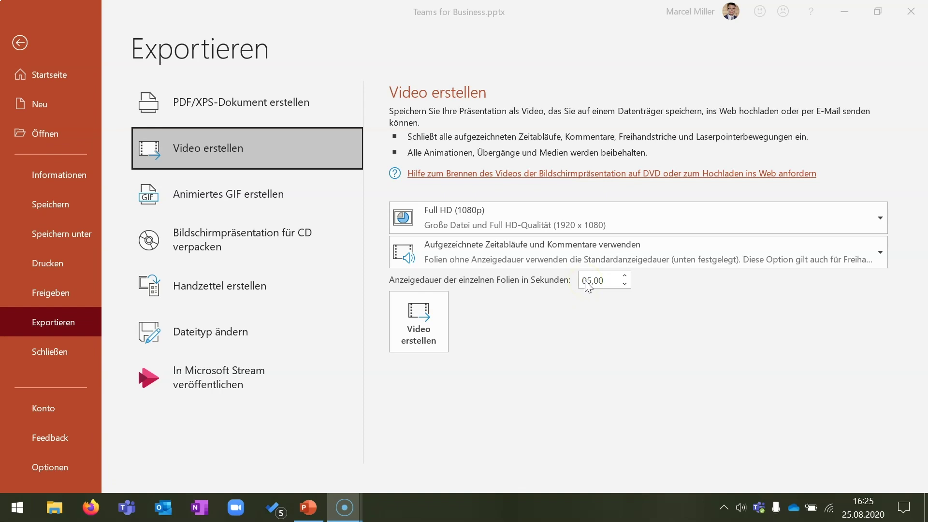
pyautogui.click(415, 324)
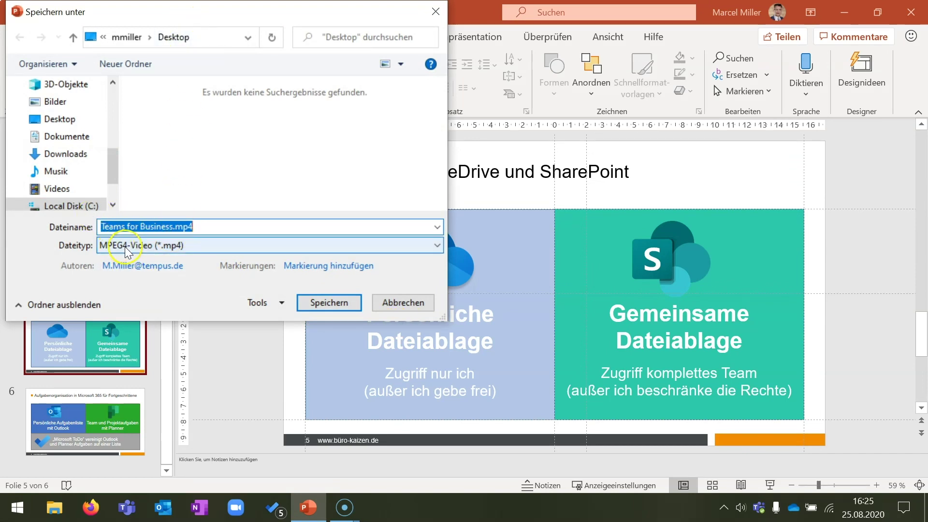
# Save the video as 'Teams for Business.mp4' (MPEG4-Video) on the Desktop.
pyautogui.click(321, 303)
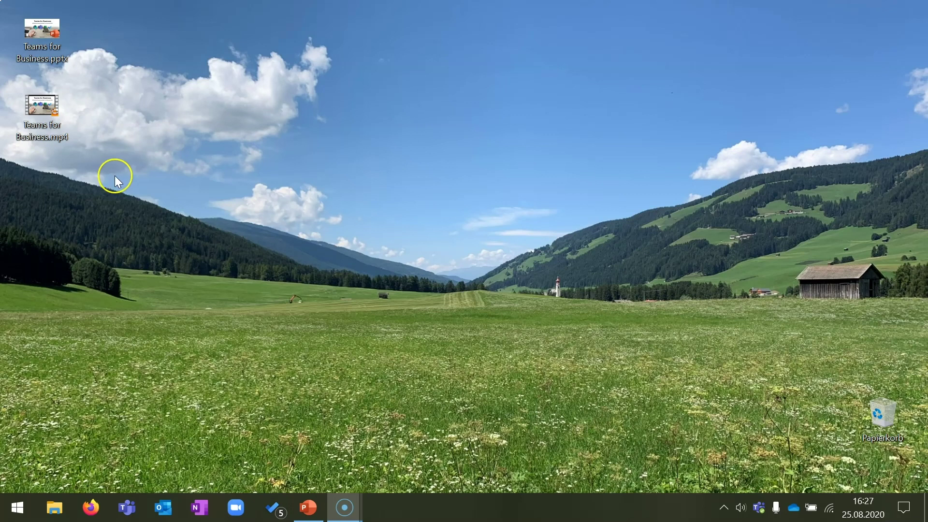
pyautogui.doubleClick(38, 107)
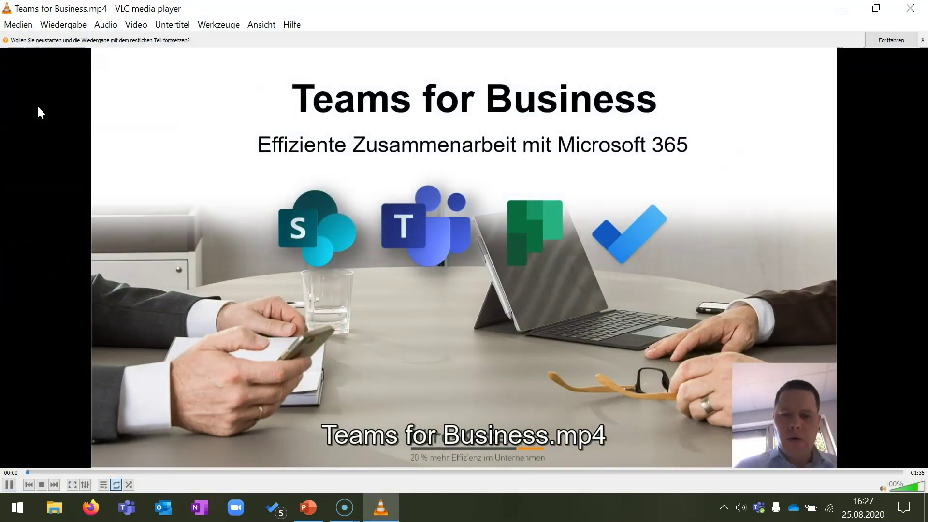
pyautogui.click(8, 484)
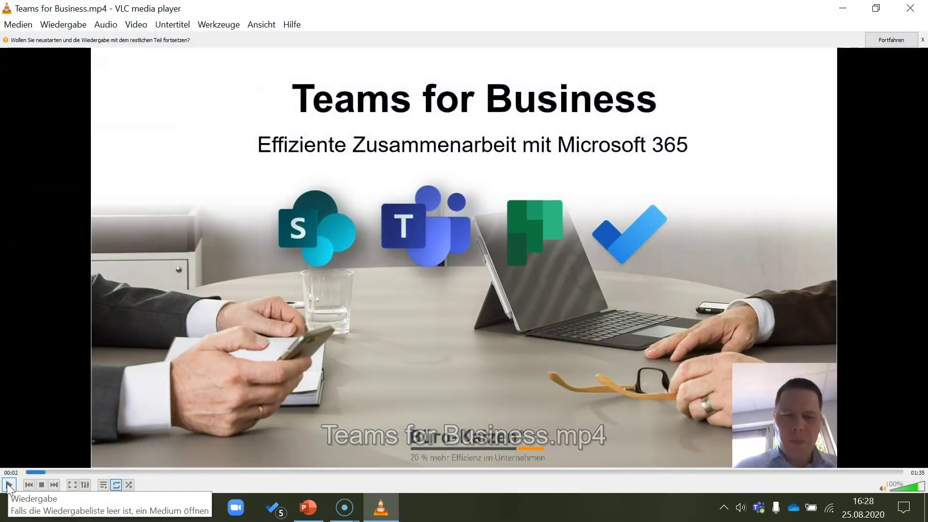
pyautogui.click(9, 485)
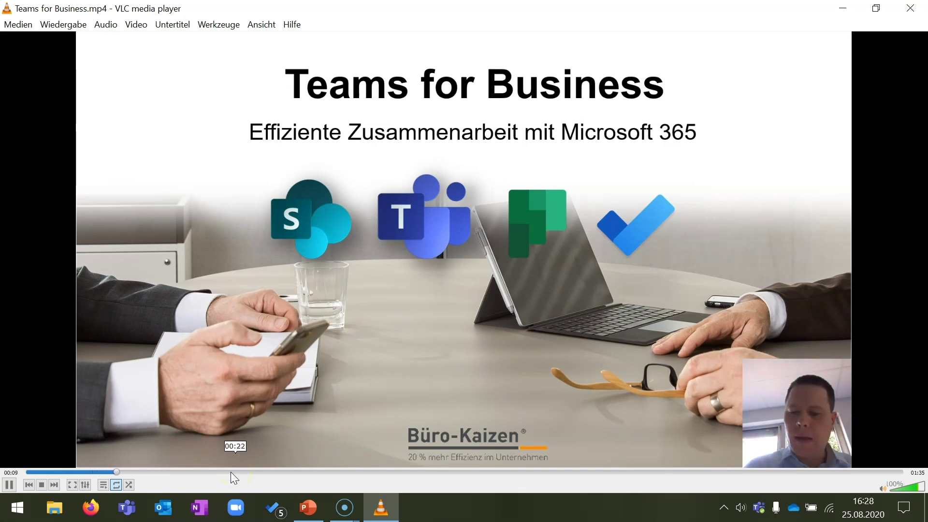
pyautogui.click(254, 473)
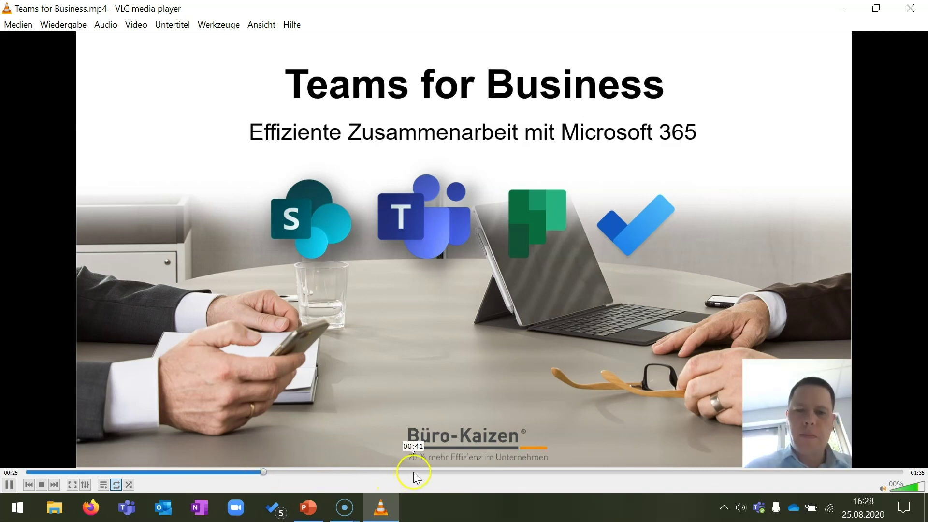
pyautogui.click(442, 471)
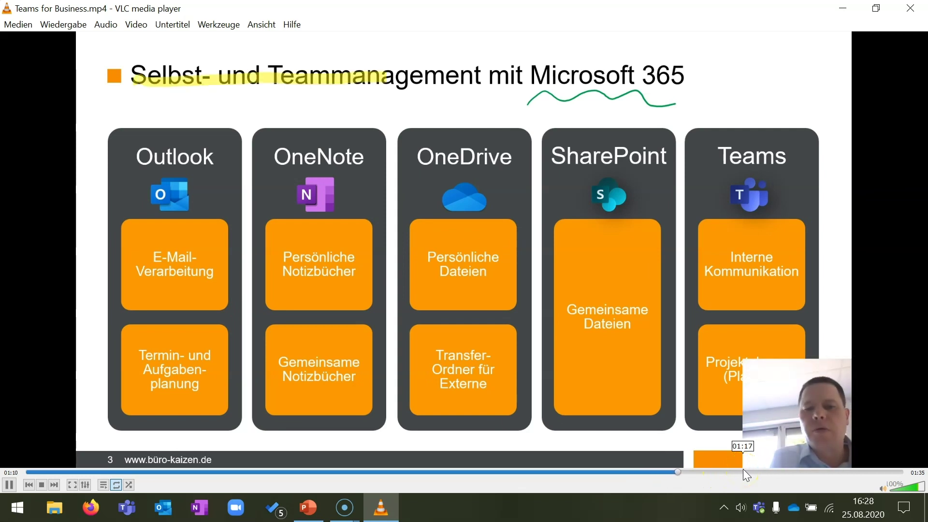
pyautogui.click(773, 470)
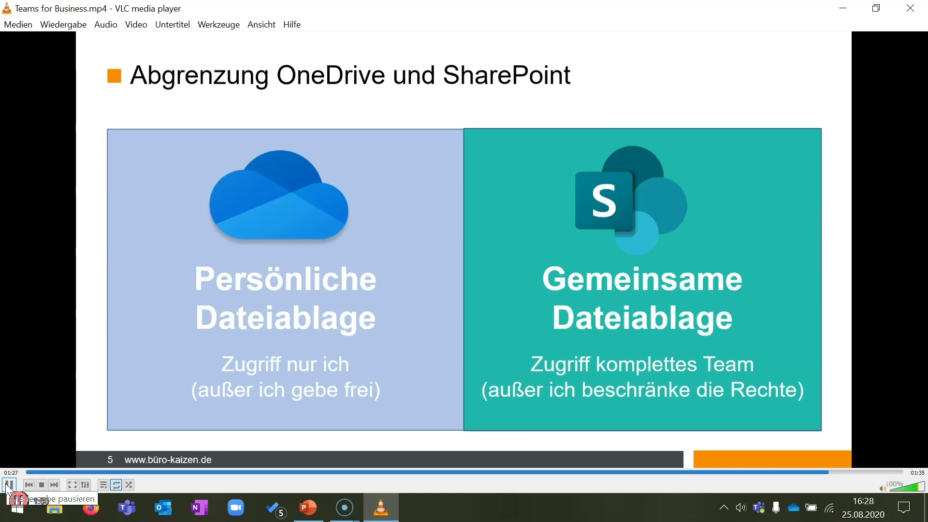
pyautogui.click(8, 485)
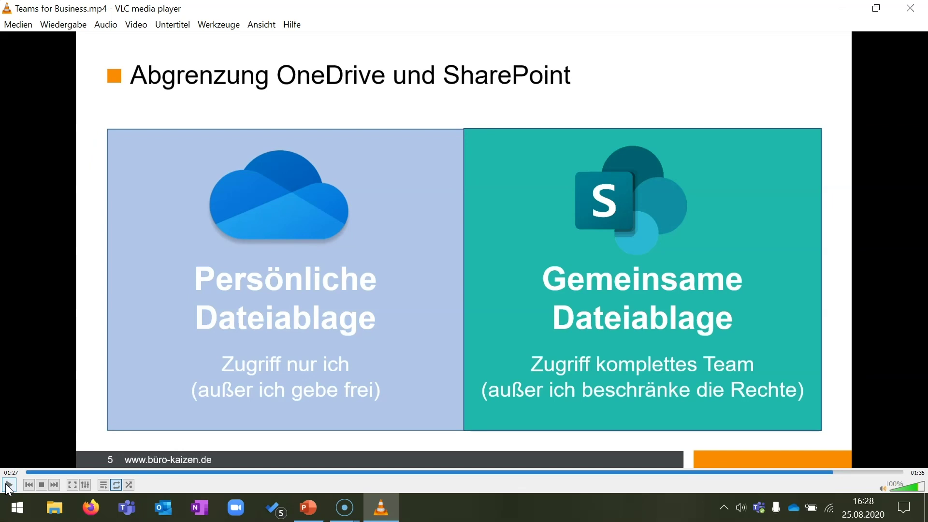
pyautogui.click(9, 486)
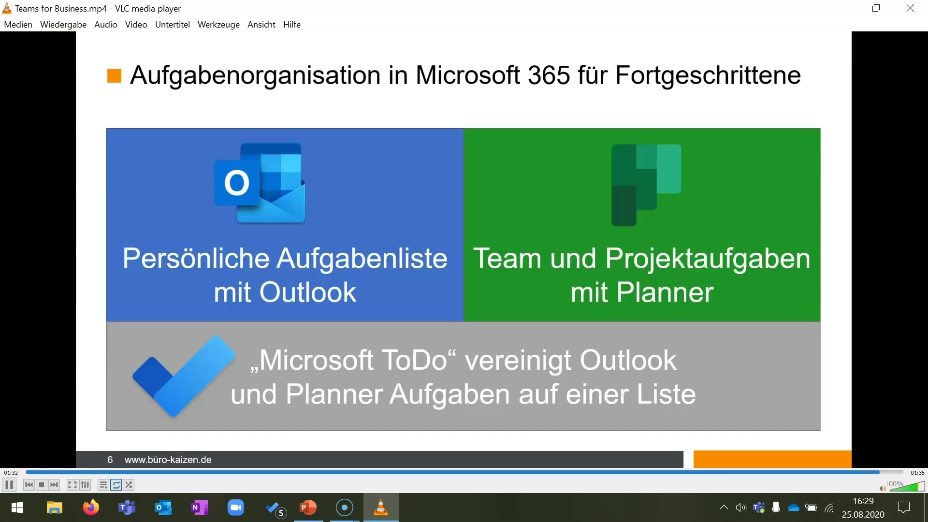
pyautogui.doubleClick(397, 192)
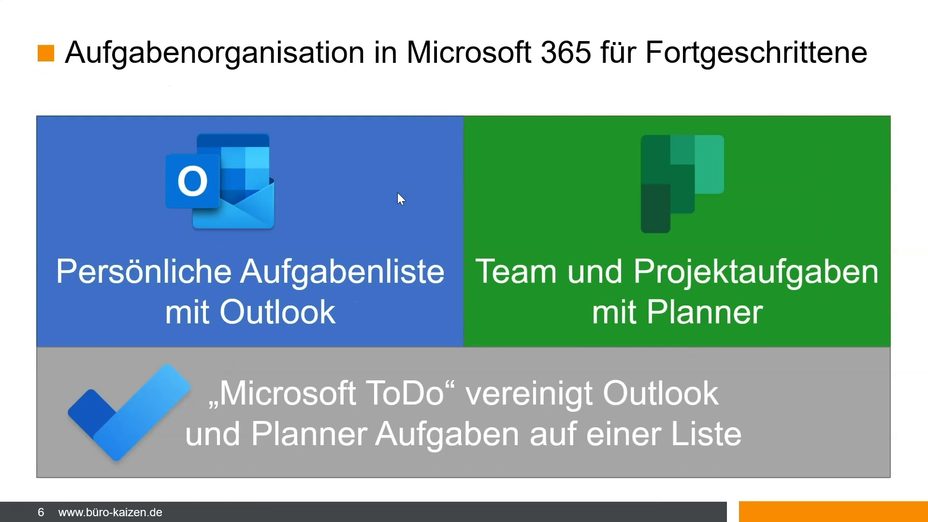
pyautogui.doubleClick(421, 274)
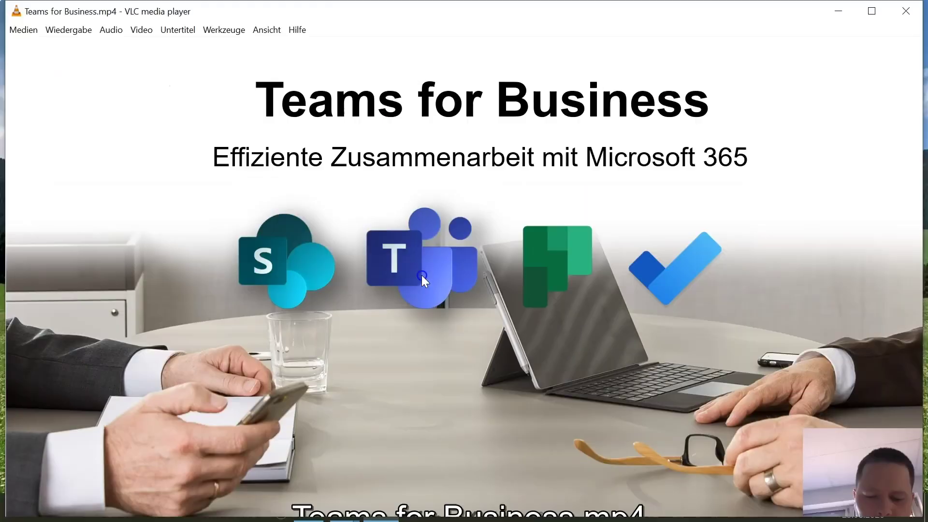
pyautogui.click(829, 112)
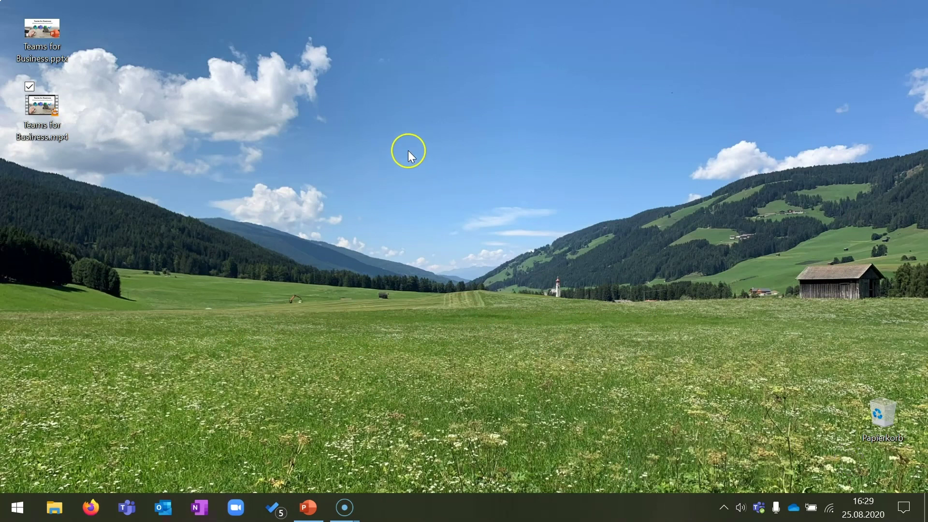
pyautogui.rightClick(46, 107)
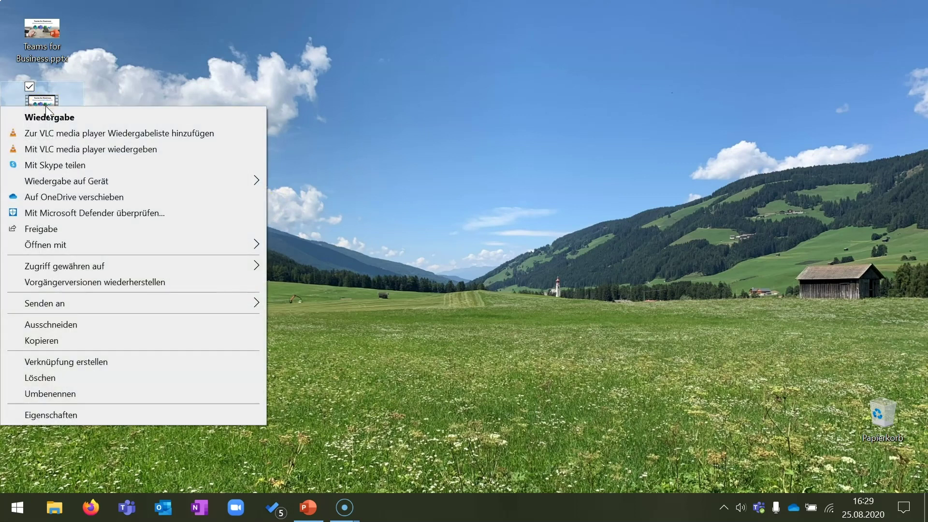
pyautogui.click(114, 415)
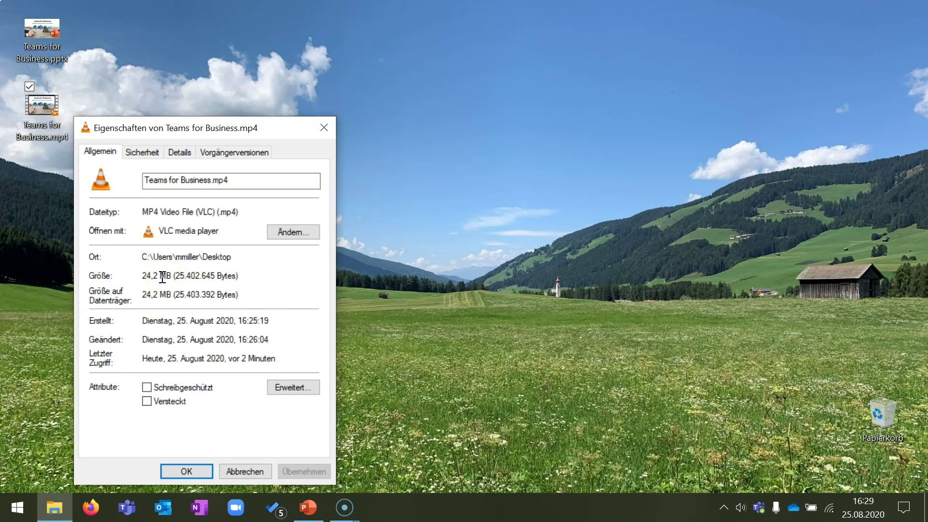
pyautogui.click(327, 127)
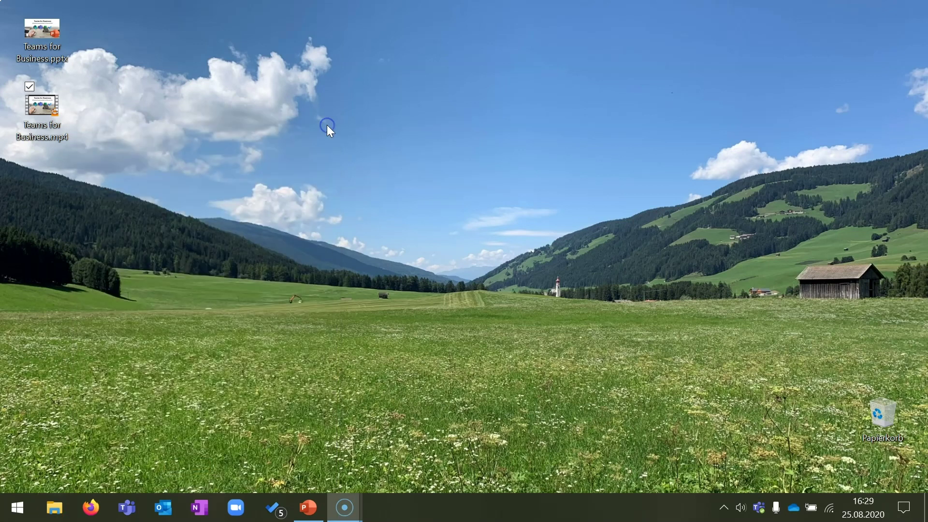